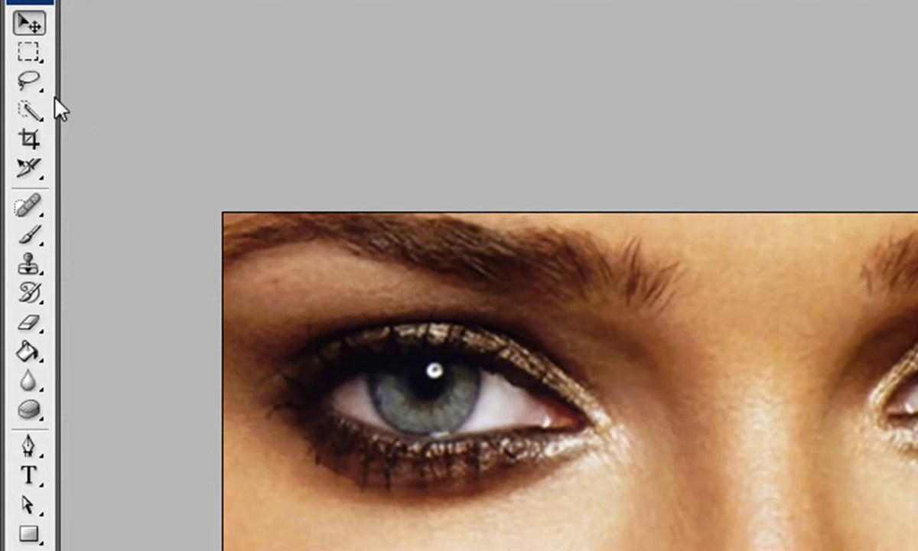
With the Lasso, draw a closed outline around the eyes along the upper and lower lash lines
{"action": "left_click", "coordinate": [36, 82]}
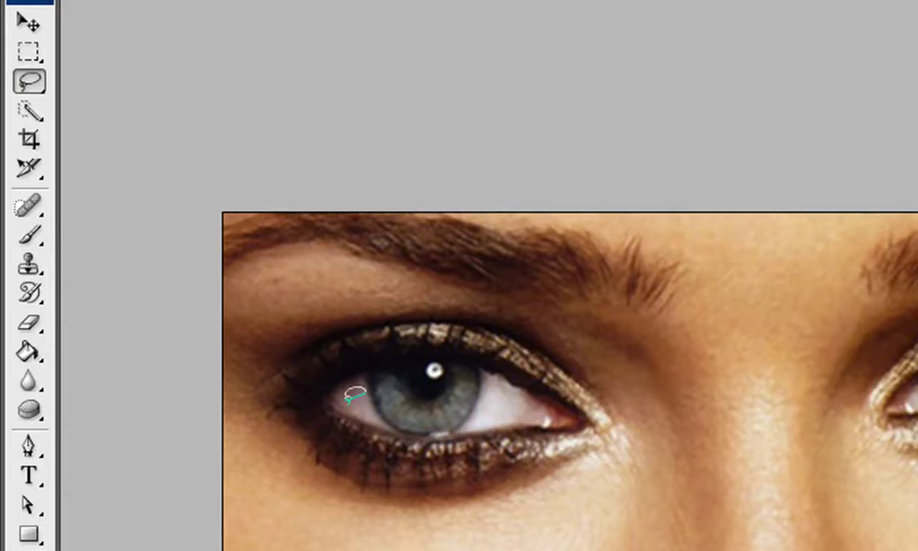
{"action": "mouse_move", "coordinate": [324, 373]}
{"action": "left_mouse_down"}
{"action": "mouse_move", "coordinate": [503, 357]}
{"action": "mouse_move", "coordinate": [533, 441]}
{"action": "mouse_move", "coordinate": [448, 446]}
{"action": "left_mouse_up"}
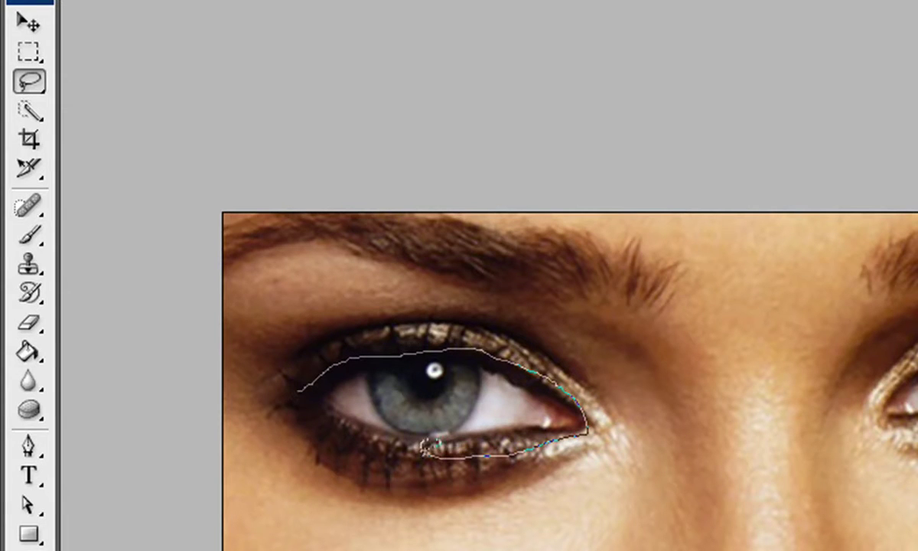
{"action": "left_click_drag", "start_coordinate": [373, 435], "coordinate": [298, 390]}
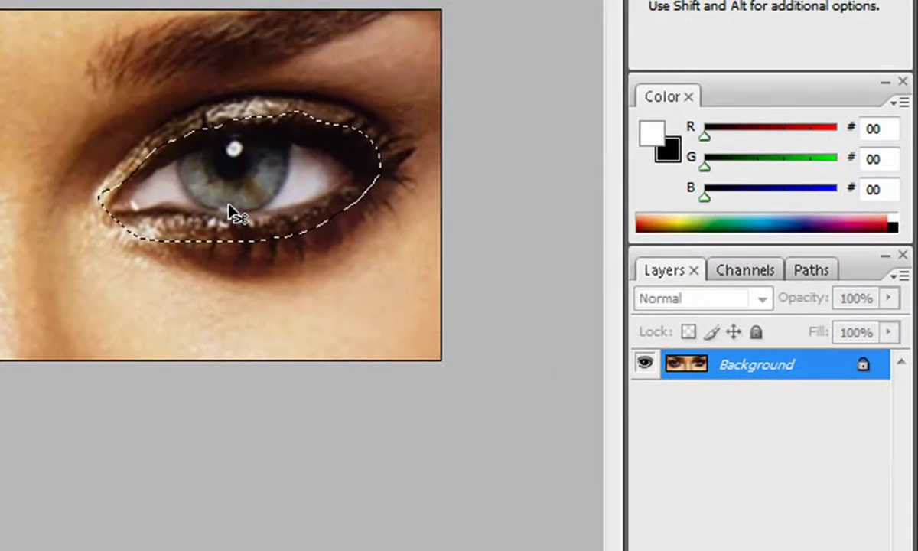
Copy the selected eyes to Layer 1 with Ctrl+J and toggle Background visibility to check the copy
{"action": "key", "text": "ctrl+j"}
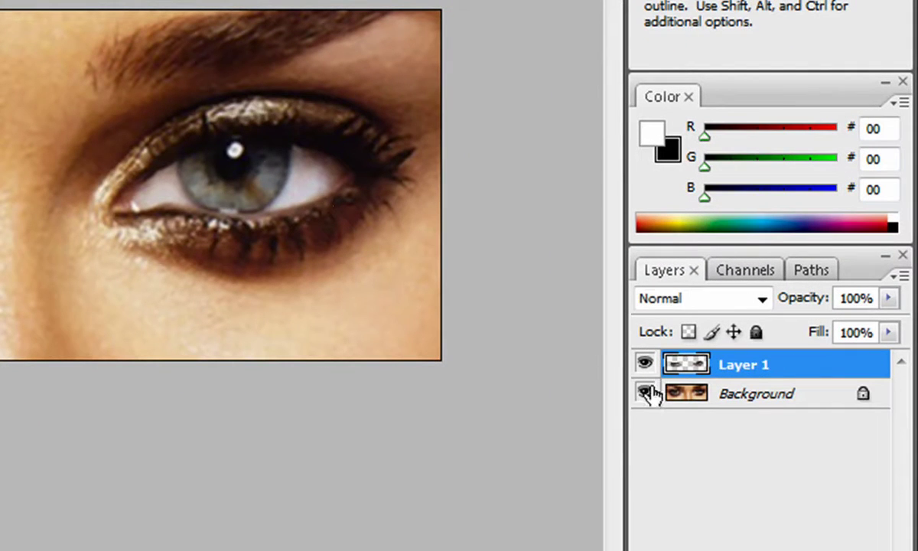
{"action": "left_click", "coordinate": [645, 393]}
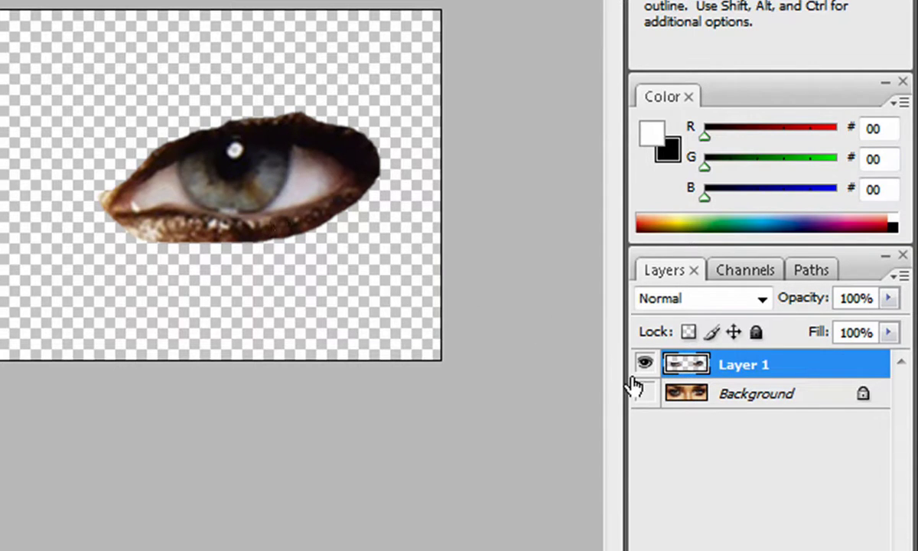
{"action": "left_click", "coordinate": [645, 394]}
{"action": "left_click", "coordinate": [645, 393]}
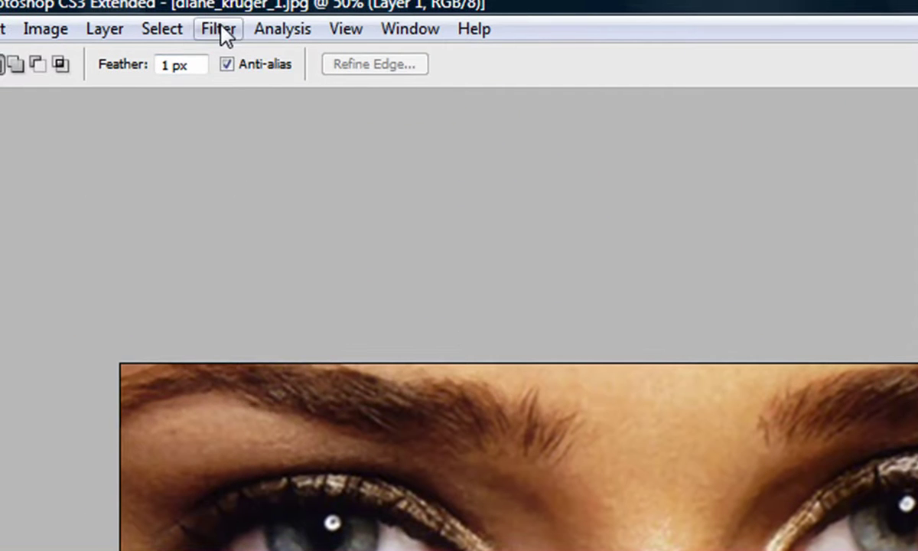
Open Filter > Sharpen > Unsharp Mask and set the Amount to 112%
{"action": "left_click", "coordinate": [222, 30]}
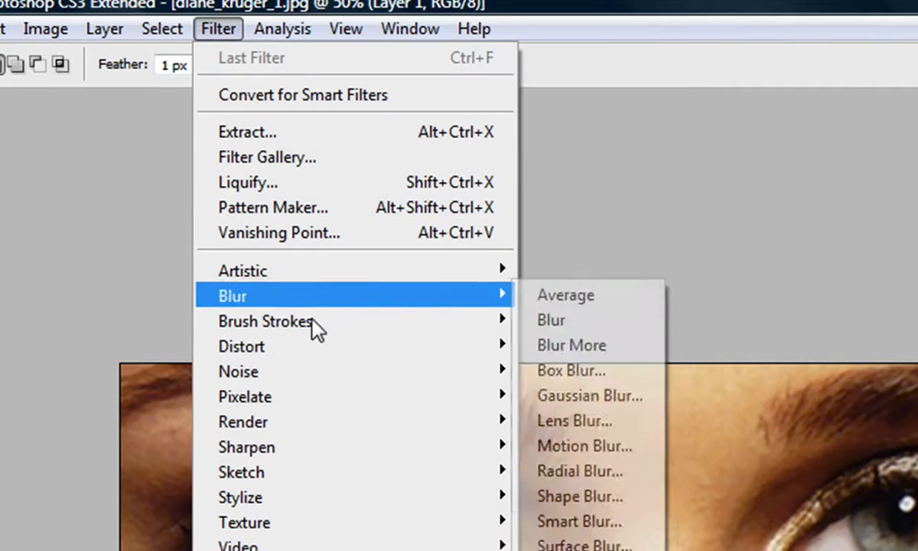
{"action": "mouse_move", "coordinate": [228, 372]}
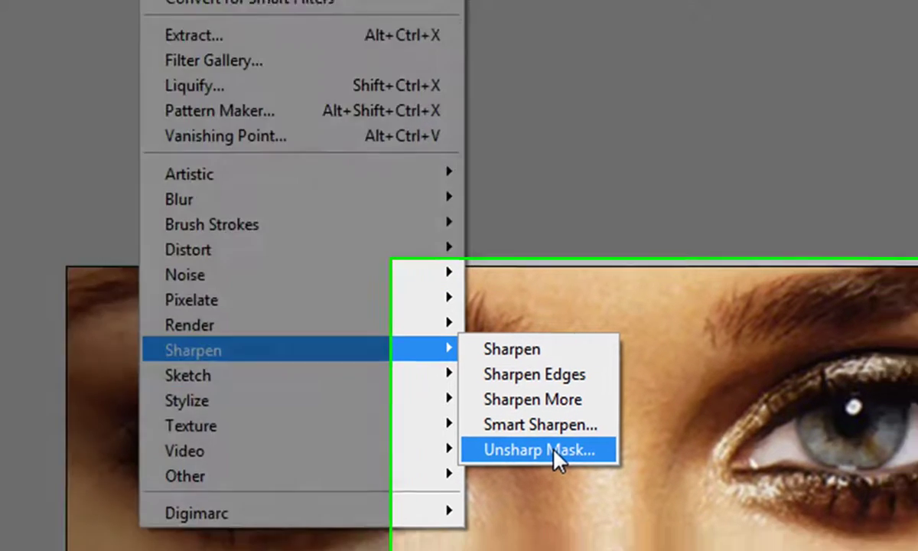
{"action": "left_click", "coordinate": [589, 471]}
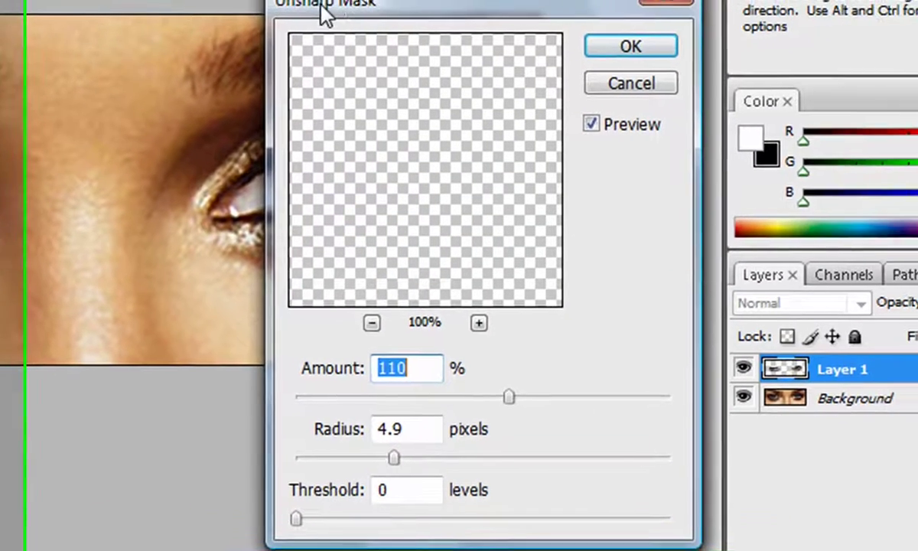
{"action": "left_click_drag", "start_coordinate": [442, 1], "coordinate": [576, 1]}
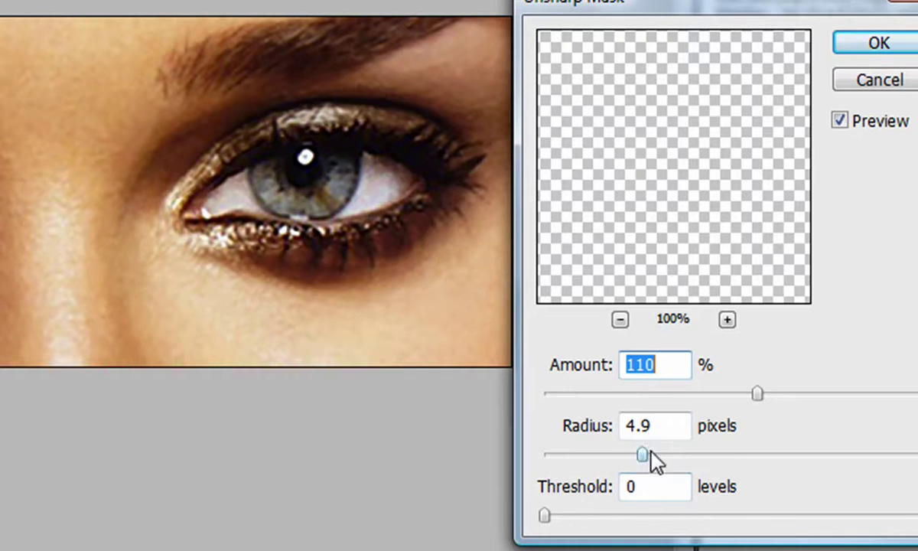
{"action": "mouse_move", "coordinate": [758, 395]}
{"action": "left_mouse_down"}
{"action": "mouse_move", "coordinate": [779, 395]}
{"action": "mouse_move", "coordinate": [758, 395]}
{"action": "left_mouse_up"}
Settle the Radius at 8.4 pixels with Threshold 0, comparing the preview on and off
{"action": "left_click_drag", "start_coordinate": [644, 456], "coordinate": [679, 455]}
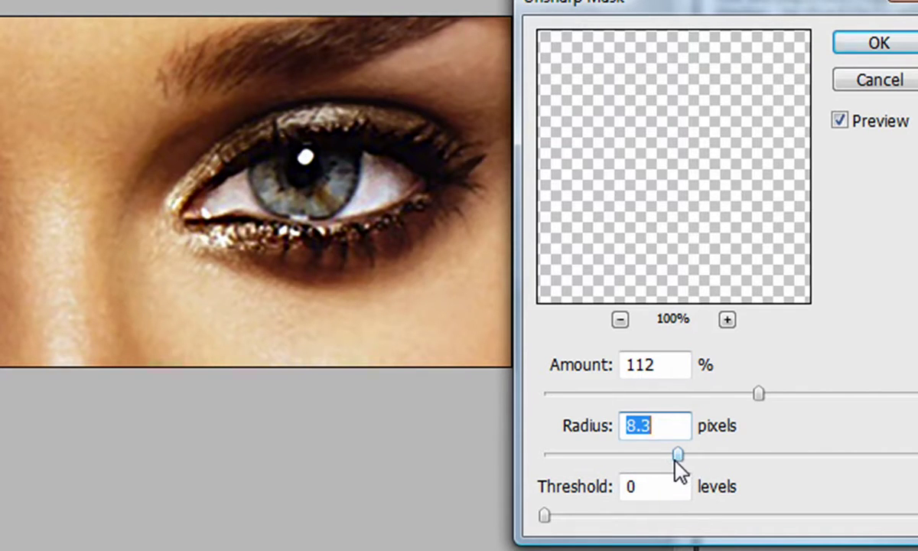
{"action": "left_click_drag", "start_coordinate": [678, 456], "coordinate": [711, 455]}
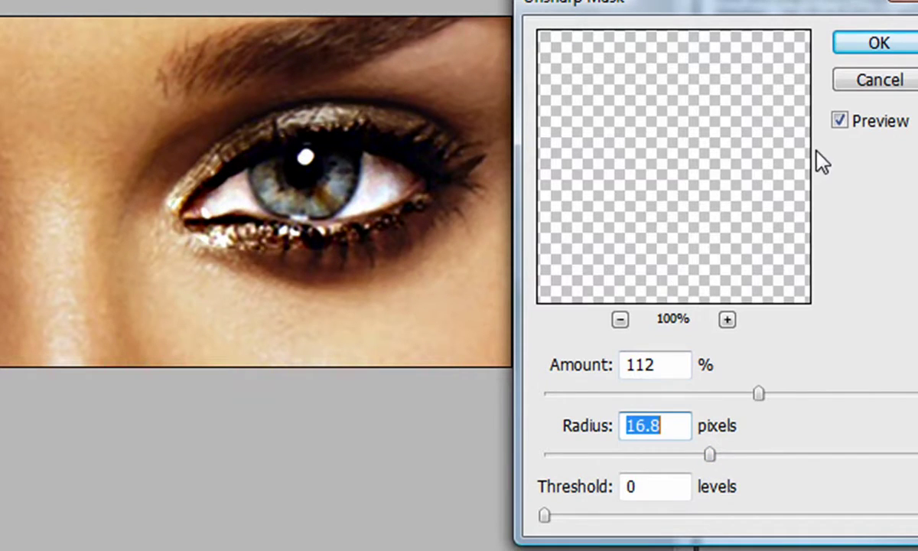
{"action": "left_click", "coordinate": [839, 121]}
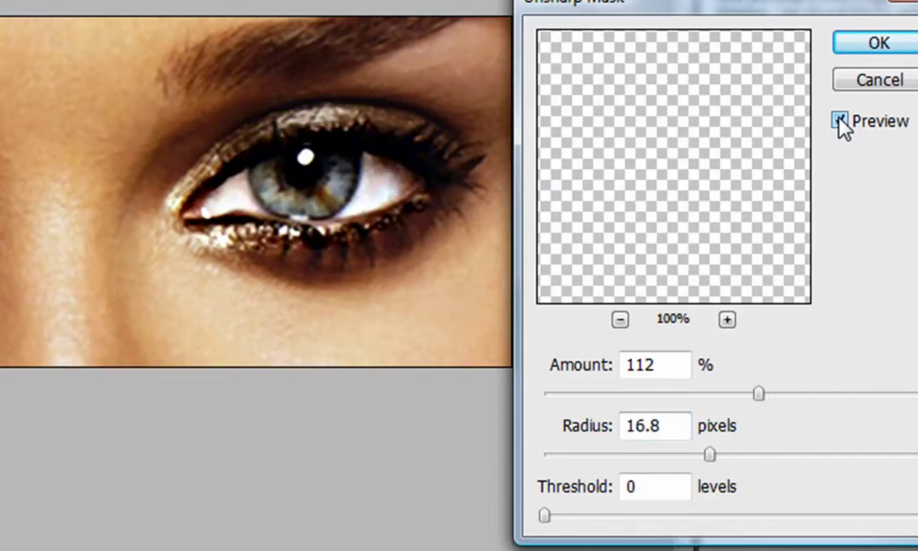
{"action": "left_click", "coordinate": [839, 120]}
{"action": "left_click", "coordinate": [839, 120]}
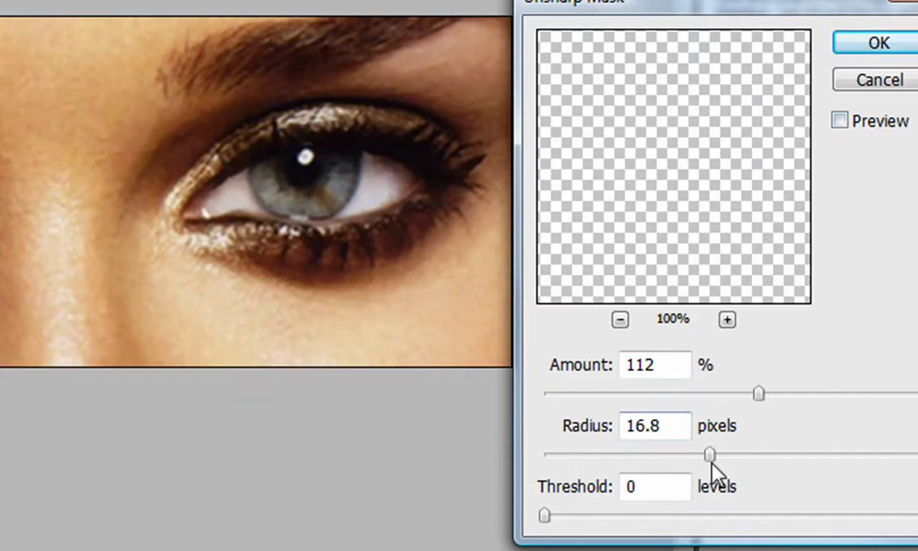
{"action": "left_click_drag", "start_coordinate": [711, 457], "coordinate": [680, 458]}
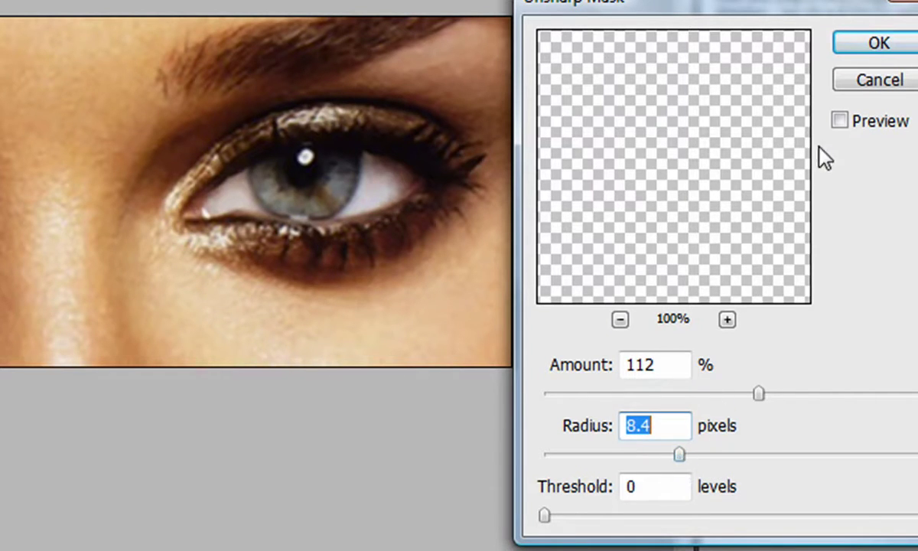
{"action": "left_click", "coordinate": [846, 123]}
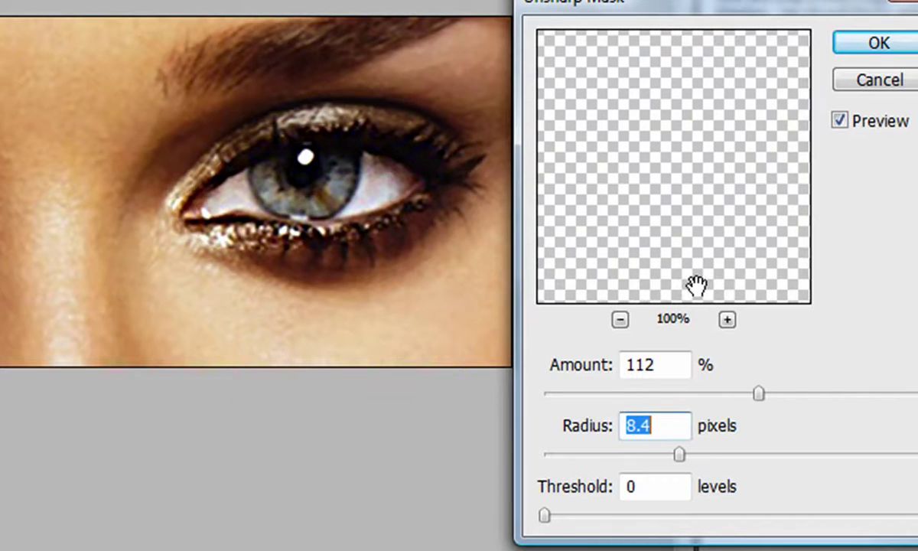
{"action": "left_click", "coordinate": [298, 180]}
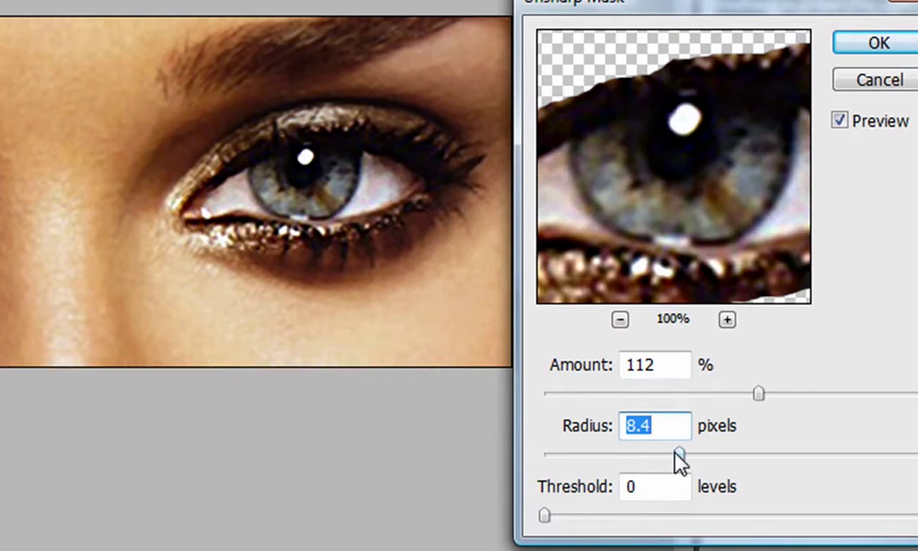
{"action": "left_click", "coordinate": [882, 46]}
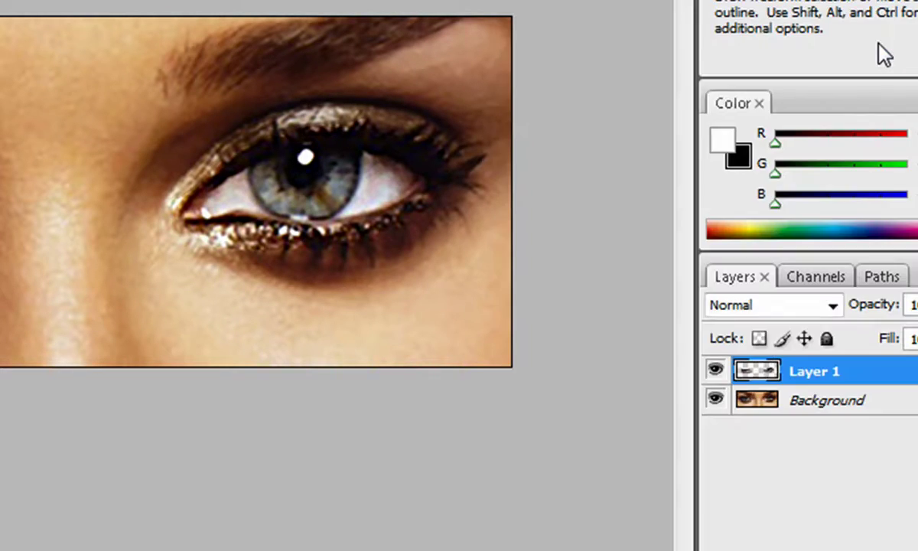
{"action": "left_click", "coordinate": [716, 370]}
{"action": "left_click", "coordinate": [716, 371]}
{"action": "left_click", "coordinate": [716, 371]}
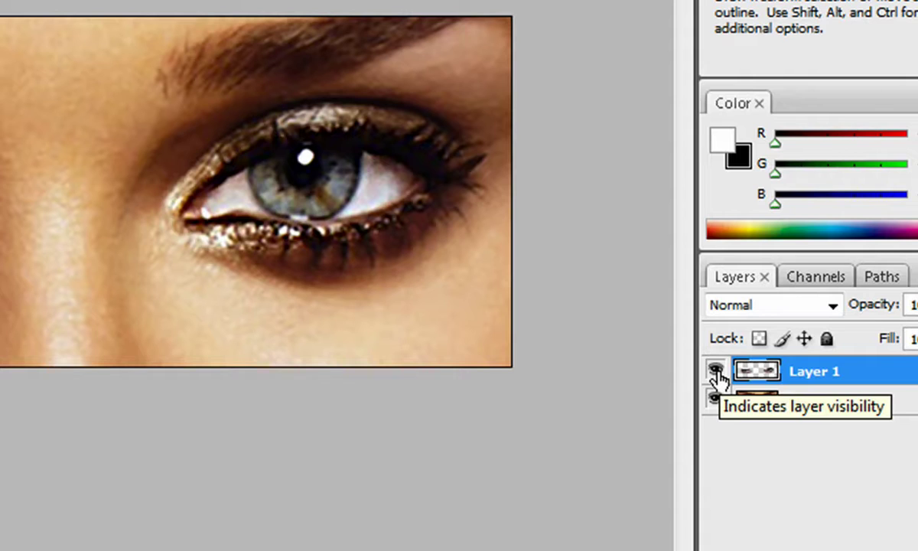
{"action": "left_click", "coordinate": [716, 372]}
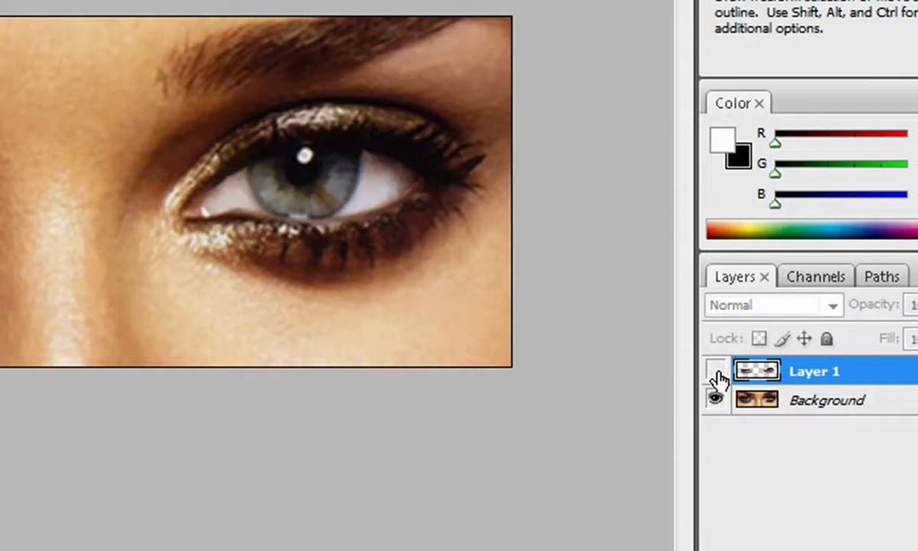
{"action": "left_click", "coordinate": [716, 372]}
{"action": "left_click", "coordinate": [717, 372]}
{"action": "left_click", "coordinate": [716, 372]}
{"action": "left_click", "coordinate": [717, 372]}
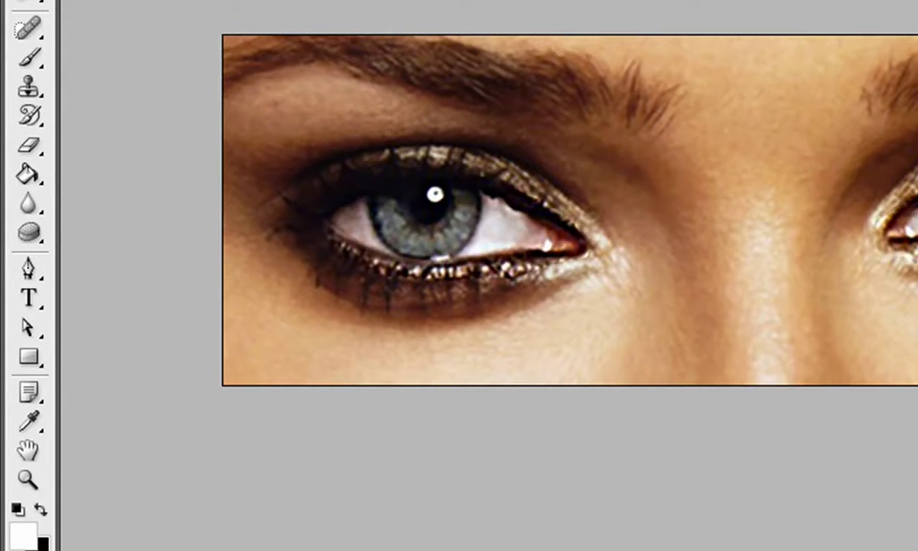
Choose the Eraser with a fully soft brush at 0% hardness
{"action": "left_click", "coordinate": [30, 145]}
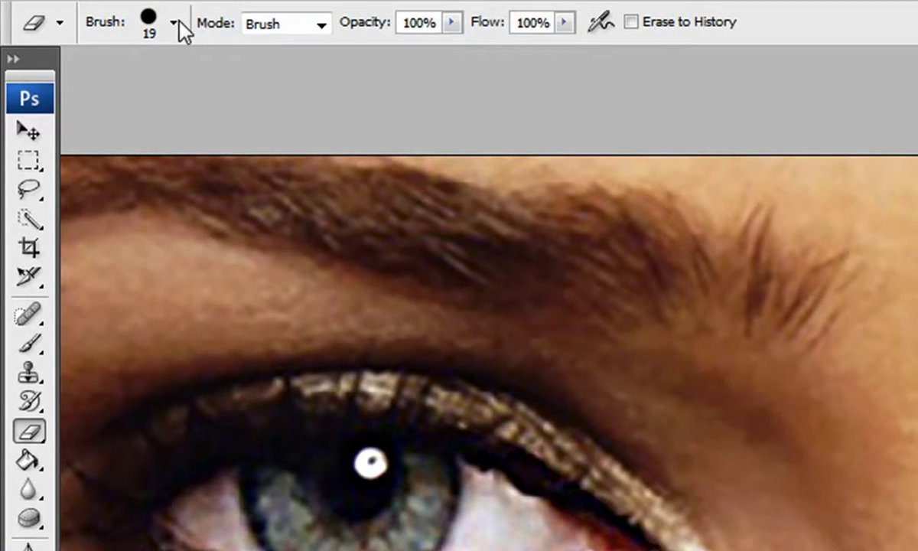
{"action": "left_click", "coordinate": [176, 29]}
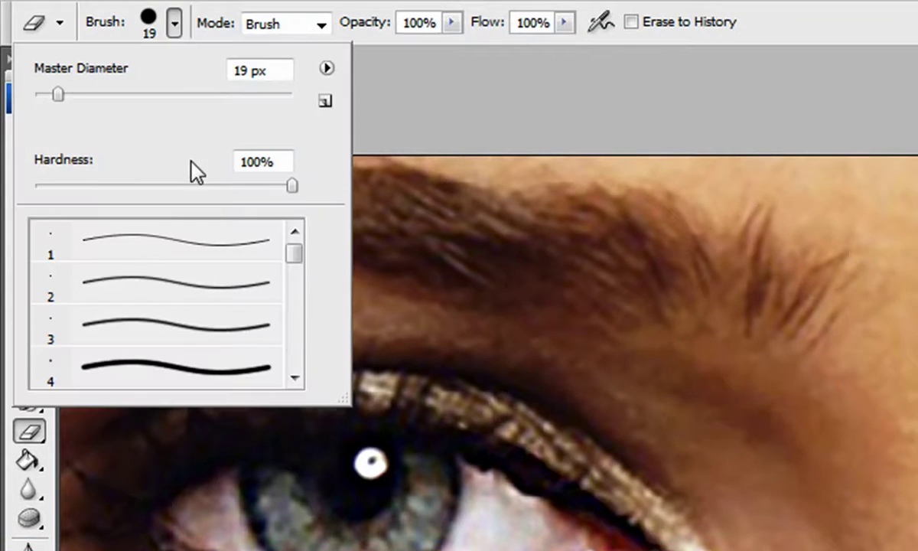
{"action": "mouse_move", "coordinate": [181, 186]}
{"action": "left_mouse_down"}
{"action": "mouse_move", "coordinate": [82, 186]}
{"action": "mouse_move", "coordinate": [16, 200]}
{"action": "left_mouse_up"}
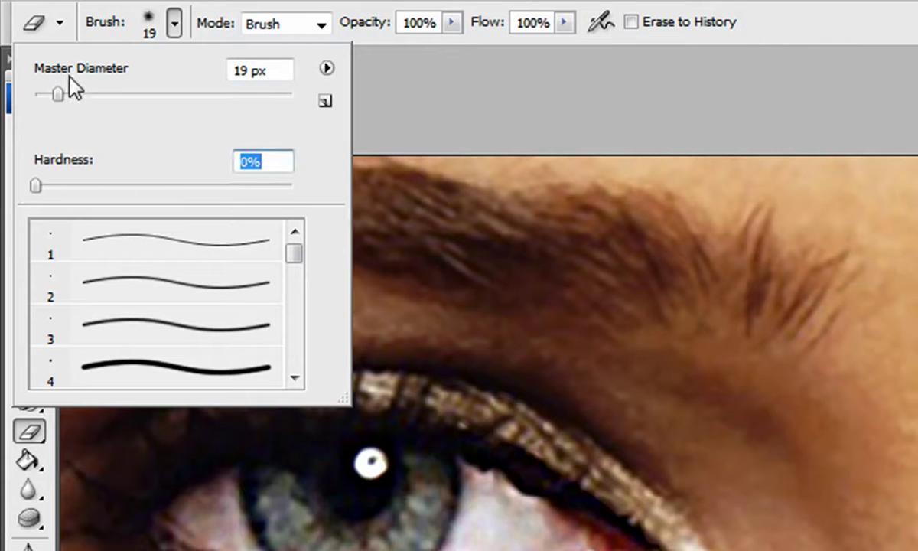
{"action": "left_click", "coordinate": [175, 26]}
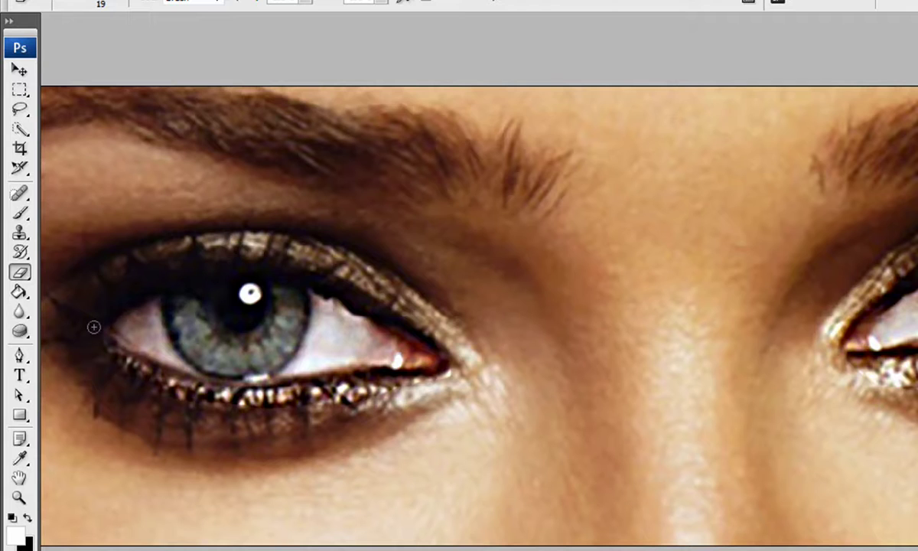
Erase Layer 1 along the lower lash lines, then toggle Layer 1 to compare with the original
{"action": "left_click_drag", "start_coordinate": [247, 402], "coordinate": [196, 399]}
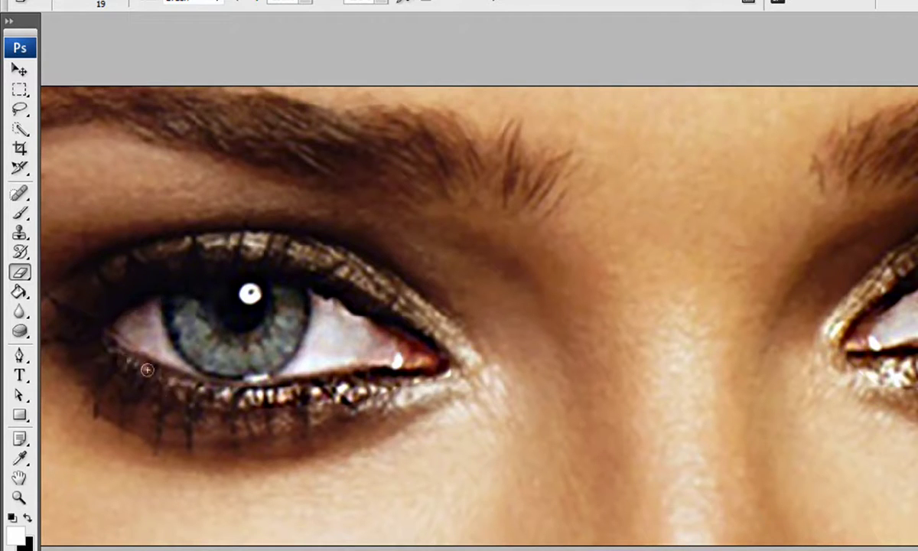
{"action": "left_click_drag", "start_coordinate": [246, 396], "coordinate": [355, 389]}
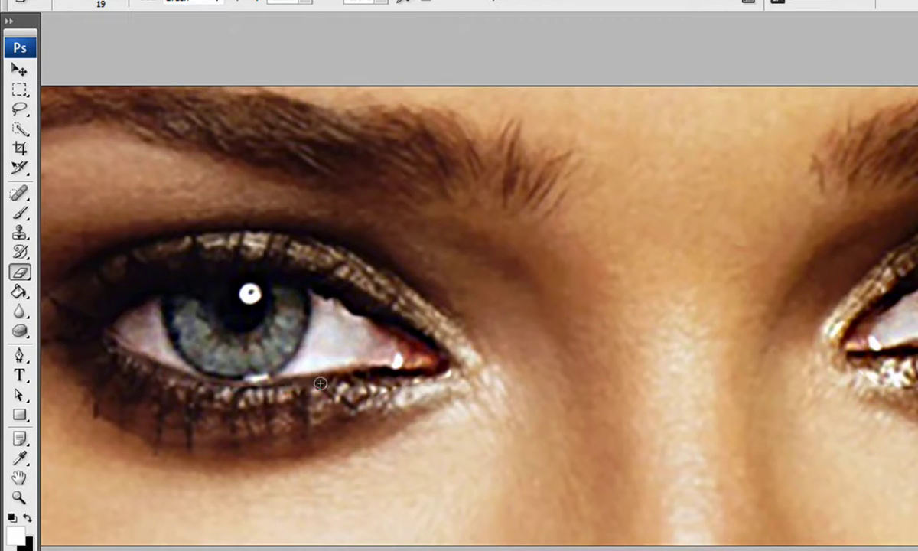
{"action": "left_click_drag", "start_coordinate": [381, 371], "coordinate": [412, 379]}
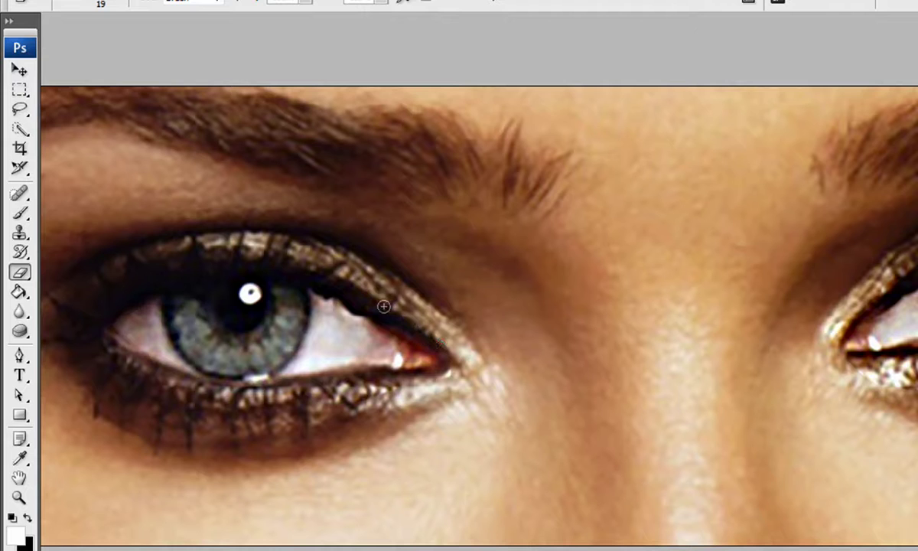
{"action": "key", "text": "ctrl+minus"}
{"action": "key", "text": "ctrl+minus"}
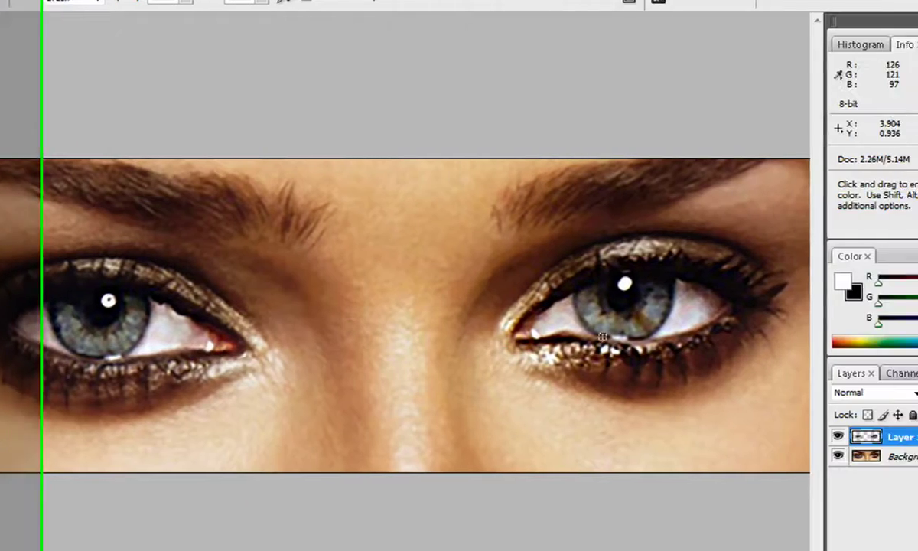
{"action": "scroll", "coordinate": [588, 348], "scroll_direction": "up", "scroll_amount": 1}
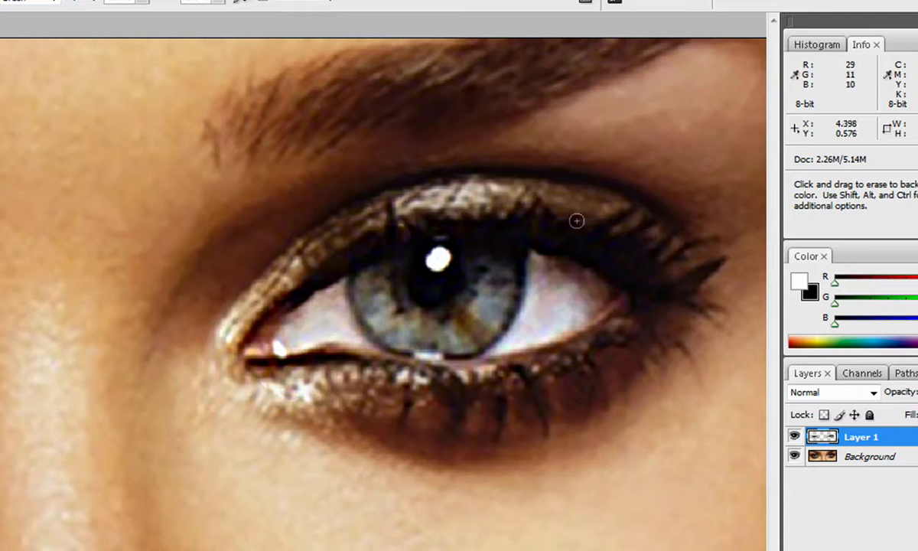
{"action": "key", "text": "ctrl+1"}
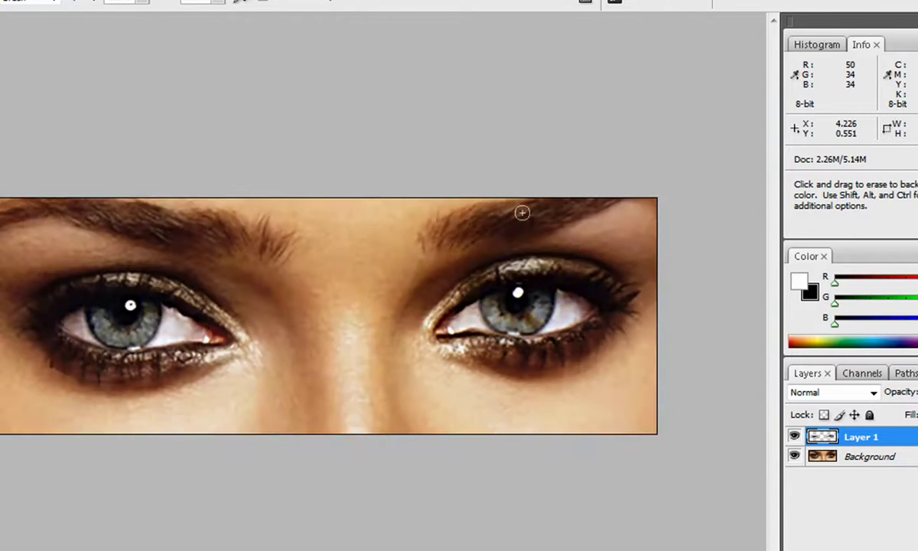
{"action": "key", "text": "ctrl+plus"}
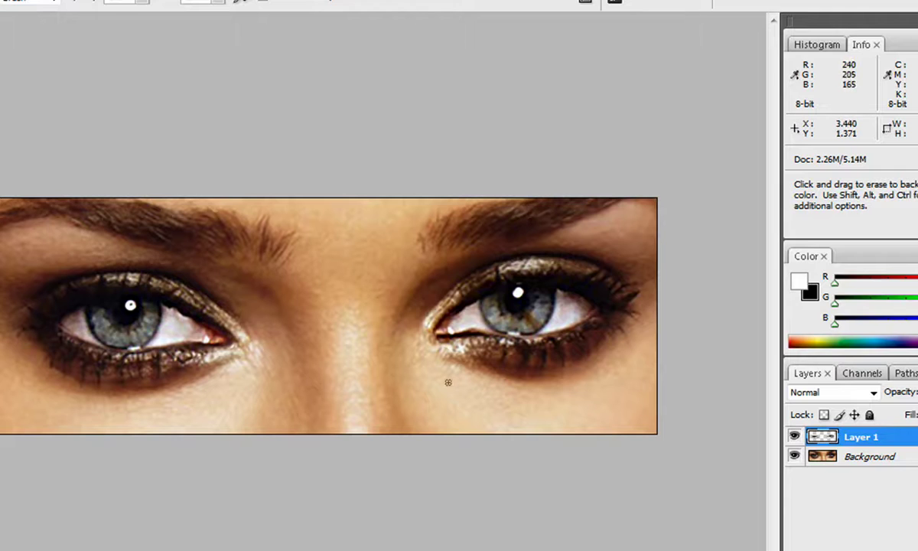
{"action": "left_click", "coordinate": [792, 437]}
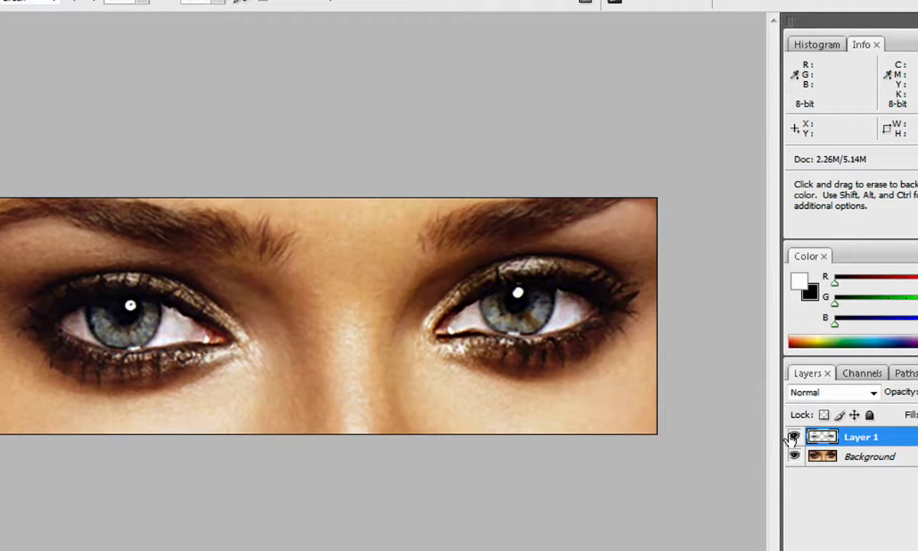
{"action": "left_click", "coordinate": [793, 436]}
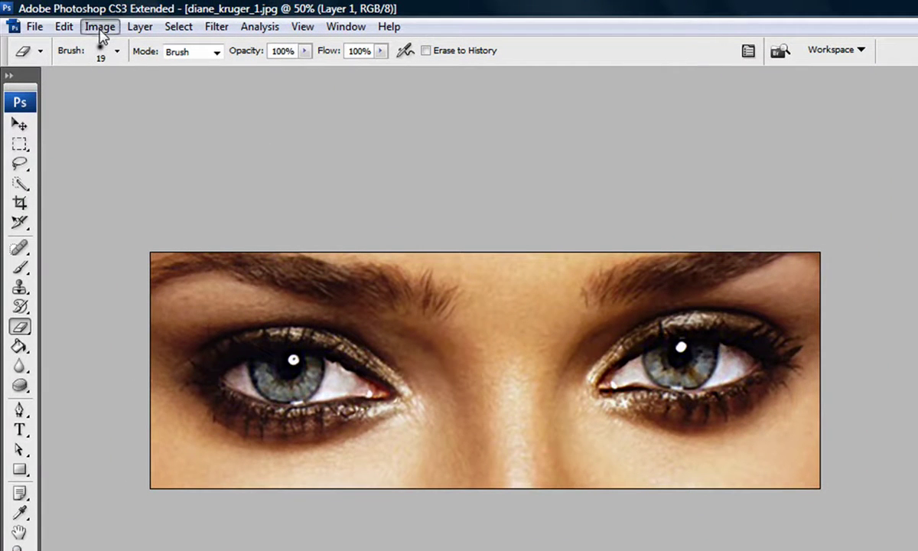
Apply an Exposure adjustment of +0.60 exposure and 0.89 gamma, toggling Preview to compare
{"action": "left_click", "coordinate": [100, 29]}
{"action": "mouse_move", "coordinate": [167, 72]}
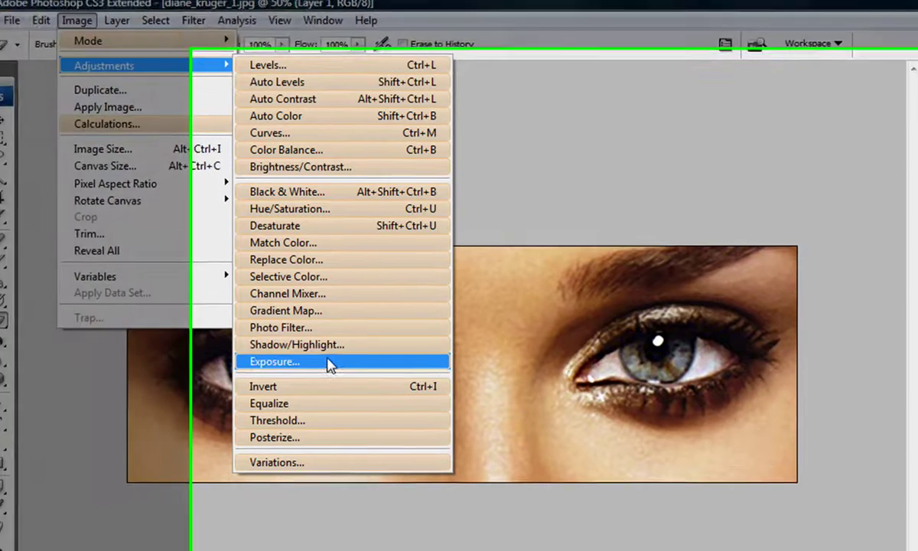
{"action": "left_click", "coordinate": [327, 362]}
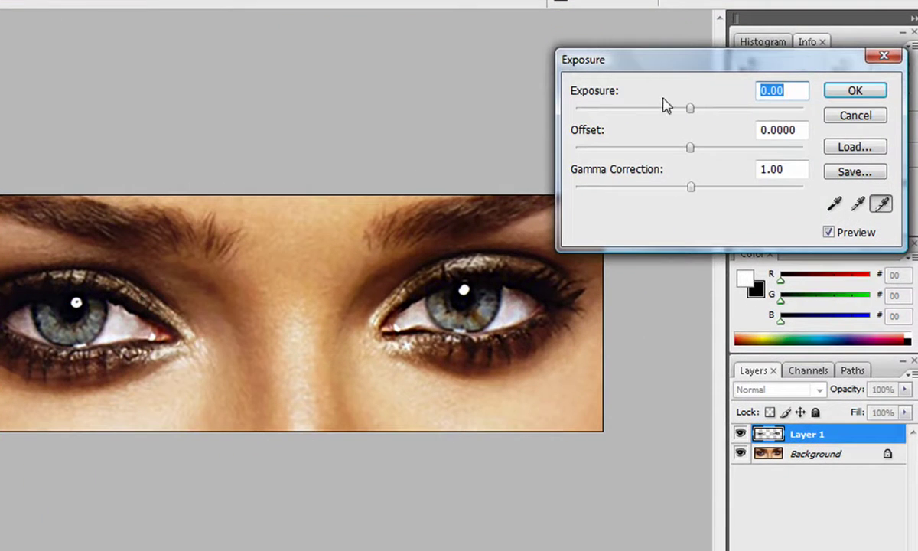
{"action": "left_click_drag", "start_coordinate": [690, 109], "coordinate": [699, 109]}
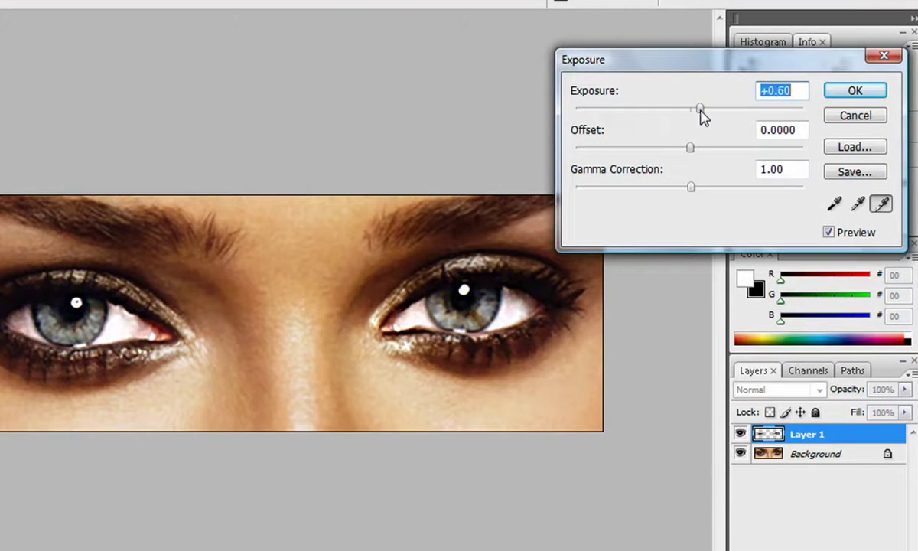
{"action": "left_click_drag", "start_coordinate": [691, 186], "coordinate": [698, 187]}
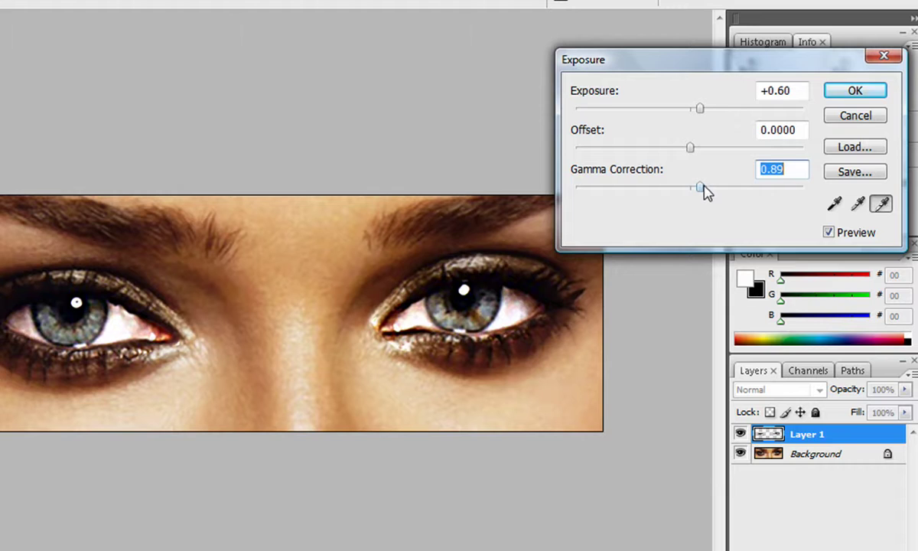
{"action": "left_click", "coordinate": [829, 232]}
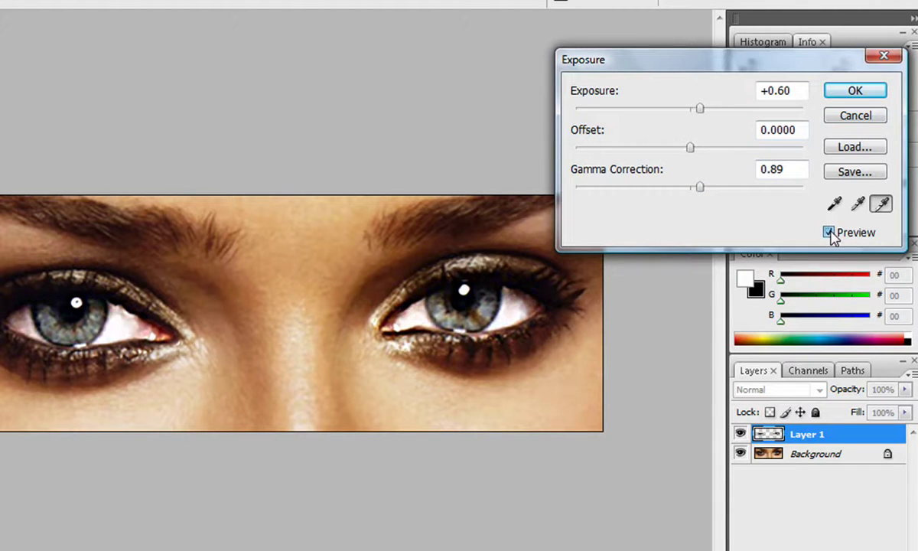